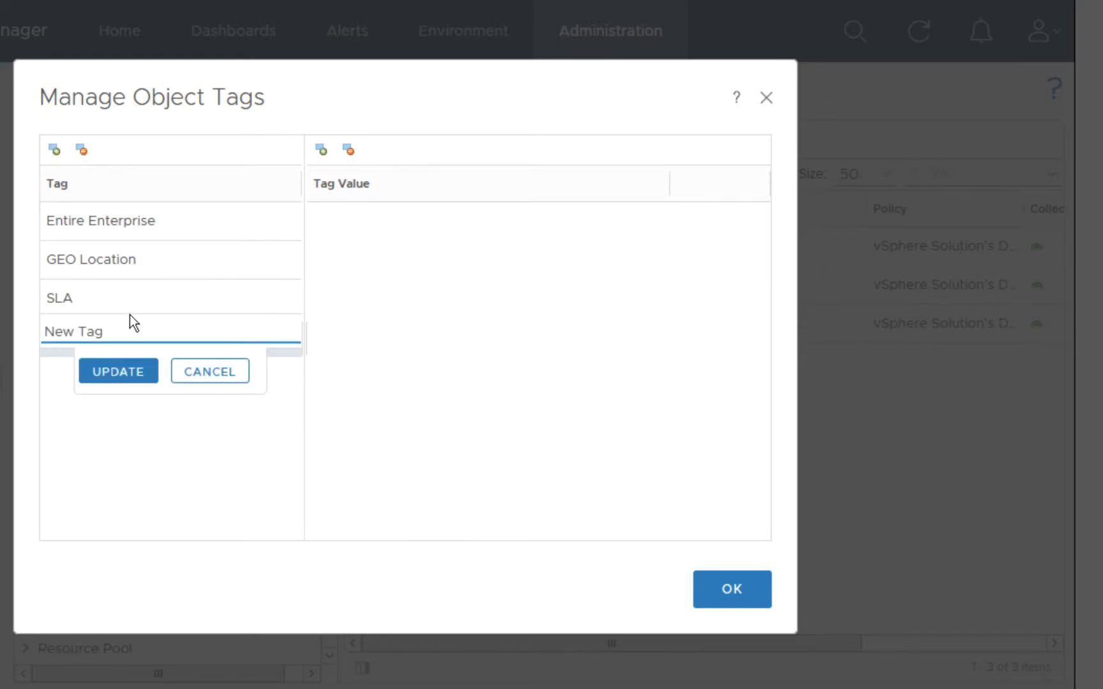
# Try to add an object tag named Department
pyautogui.write('Department')
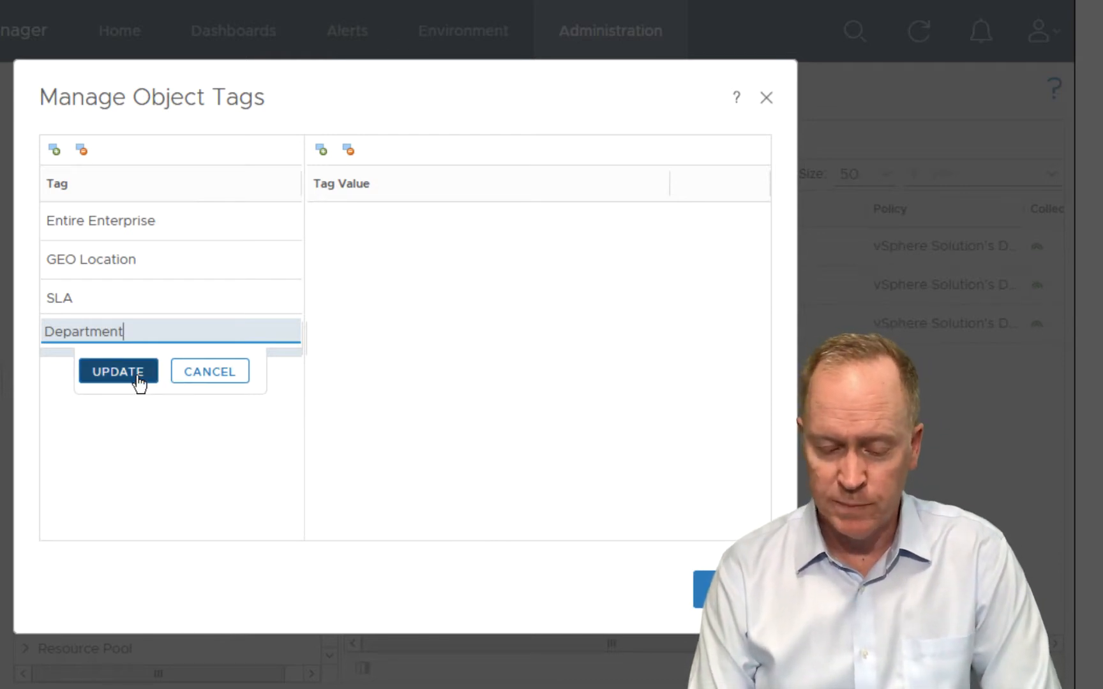
pyautogui.click(119, 374)
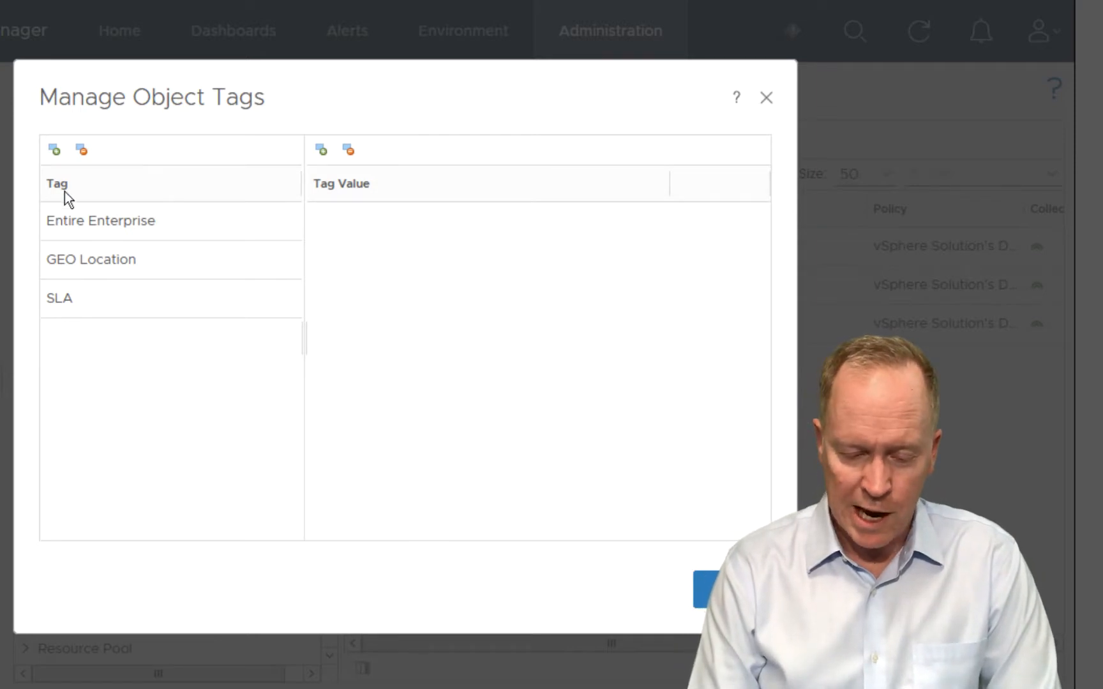
# Create a new object tag named Departments
pyautogui.click(55, 152)
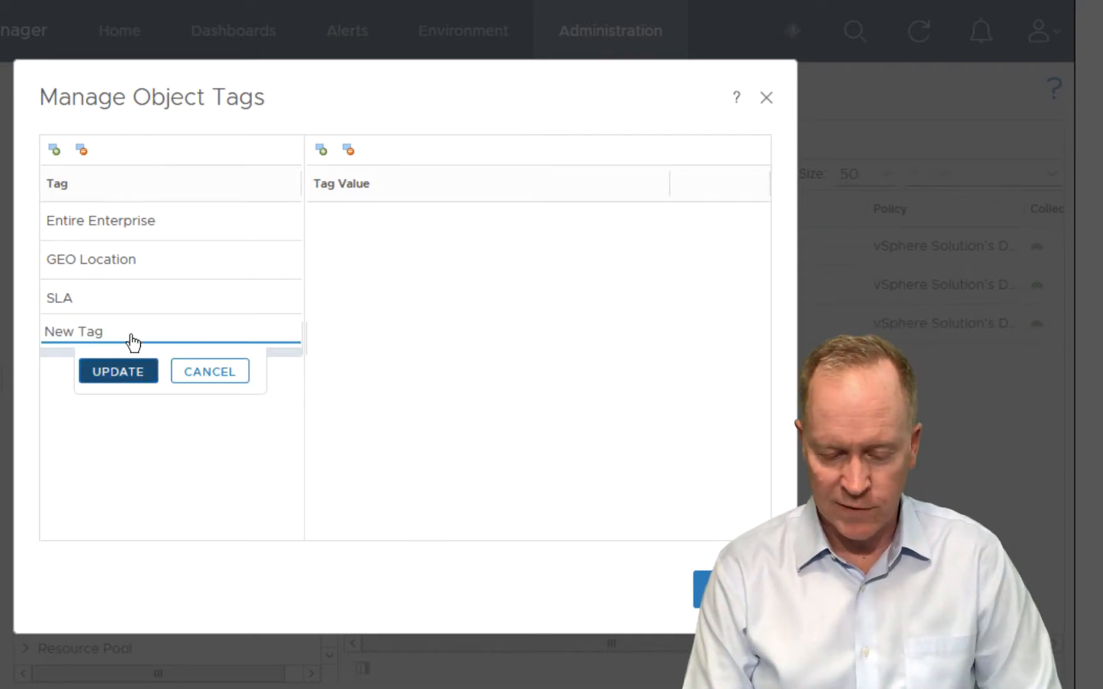
pyautogui.hotkey('ctrl', 'a')
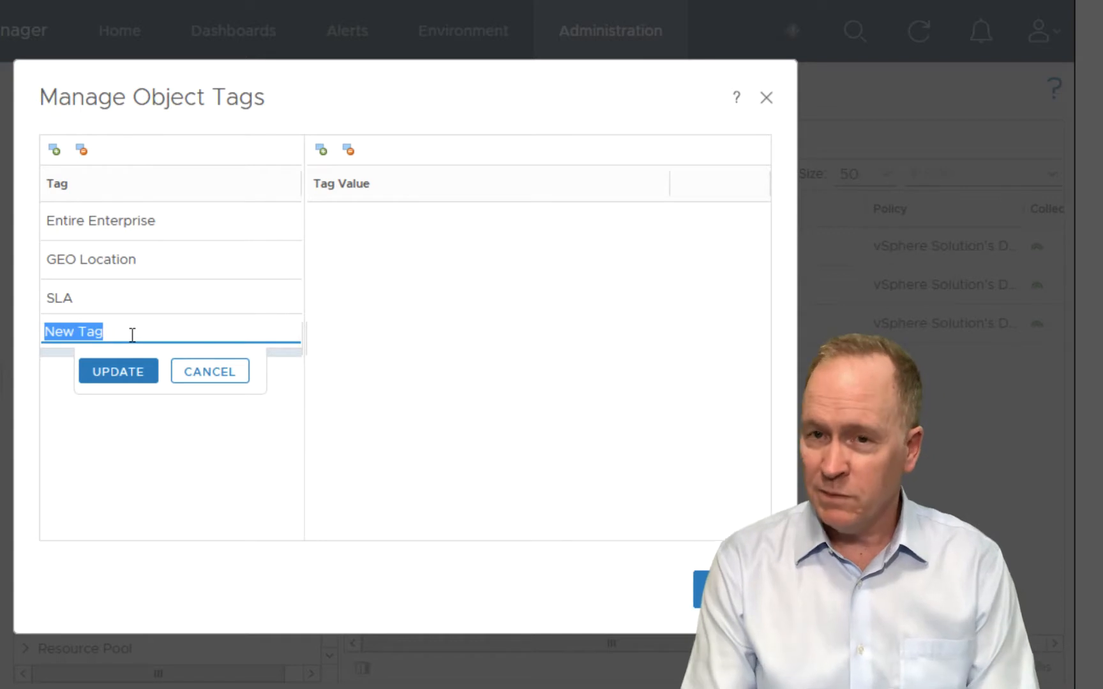
pyautogui.write('De')
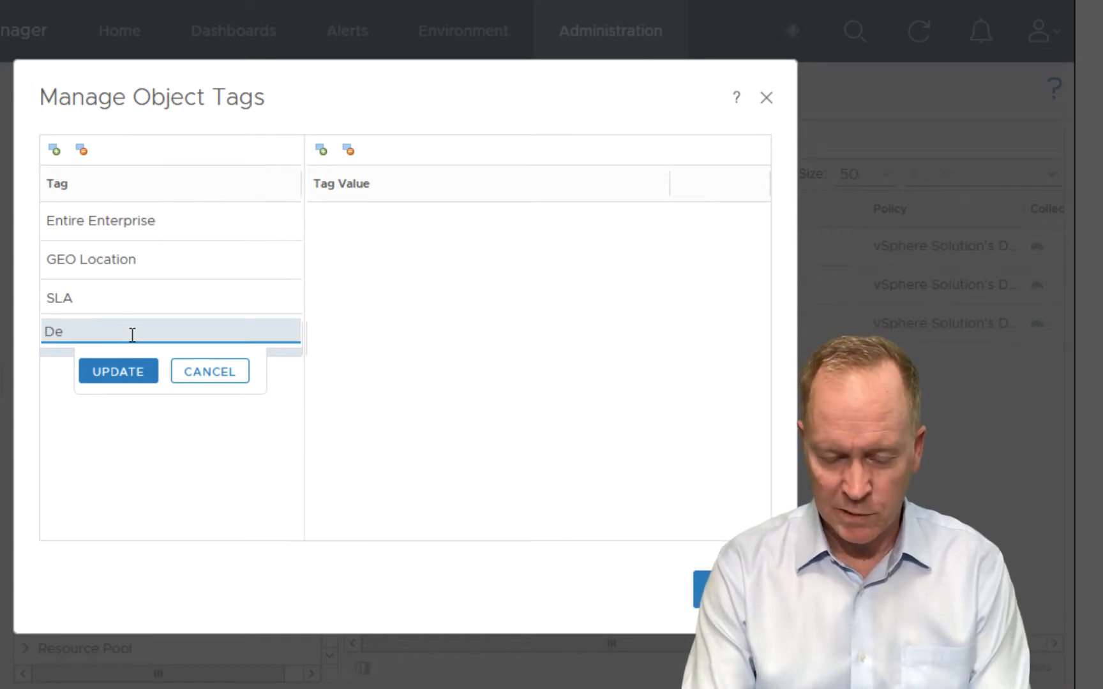
pyautogui.write('partments')
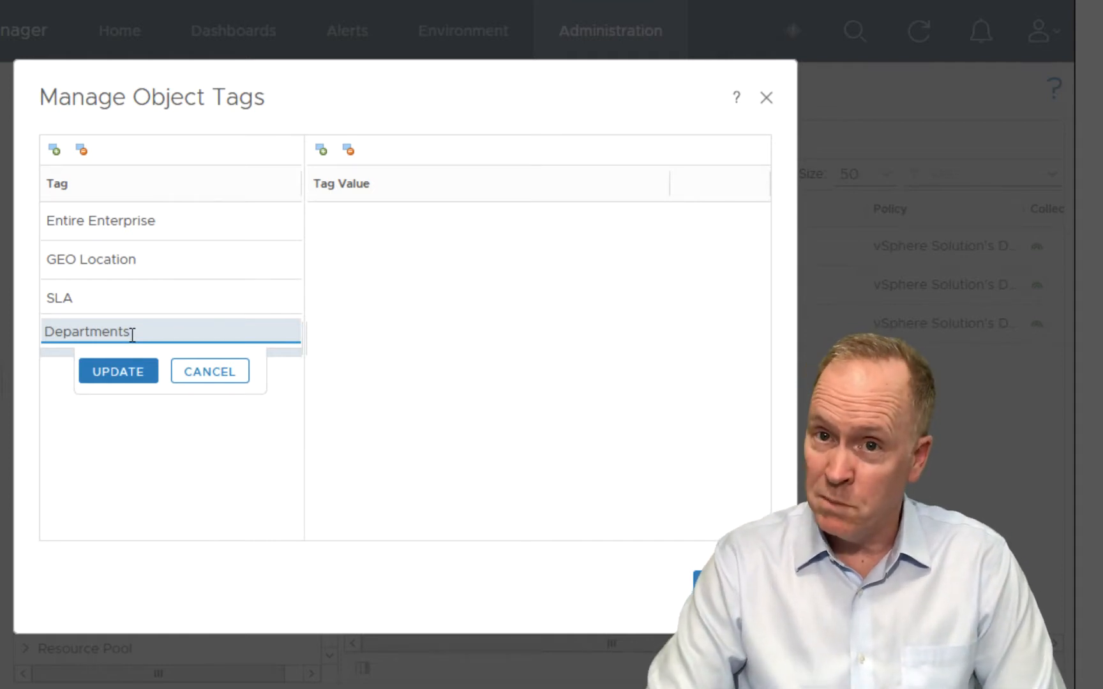
pyautogui.click(132, 383)
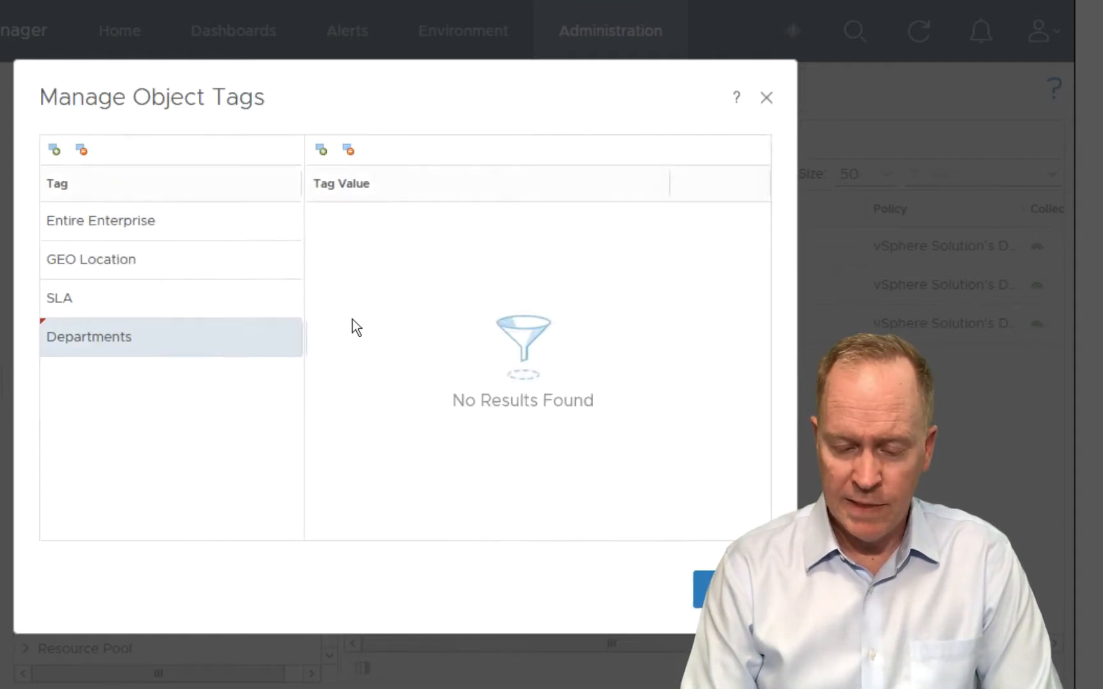
# Add the tag value Sales to the Departments tag
pyautogui.click(320, 153)
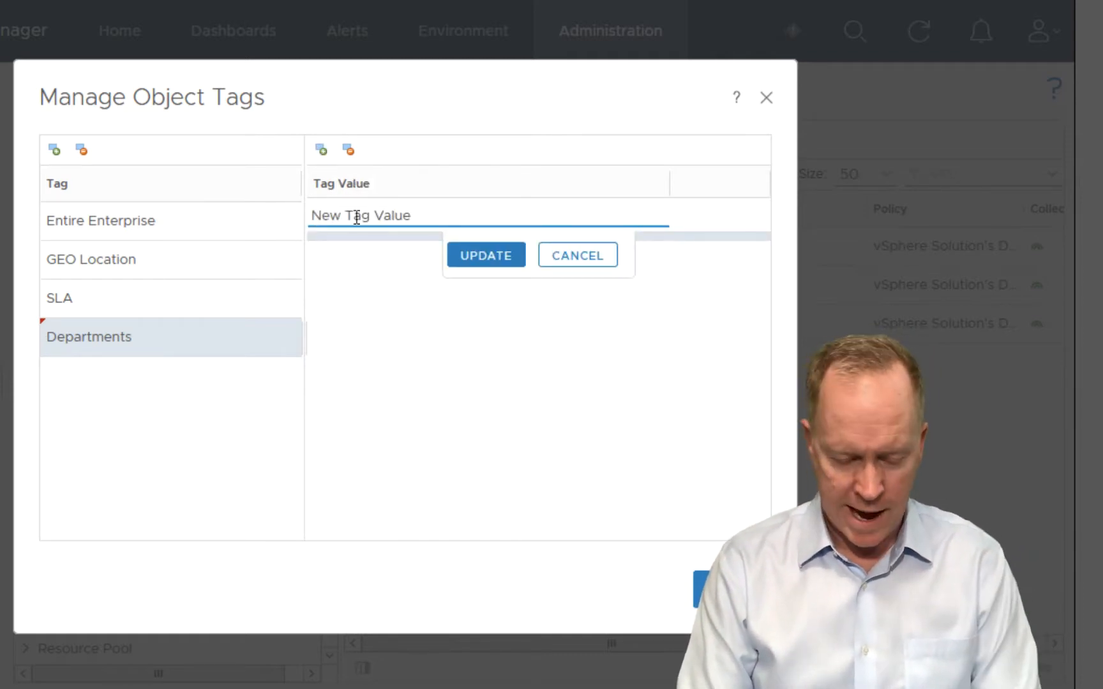
pyautogui.tripleClick(357, 217)
pyautogui.write('Sales')
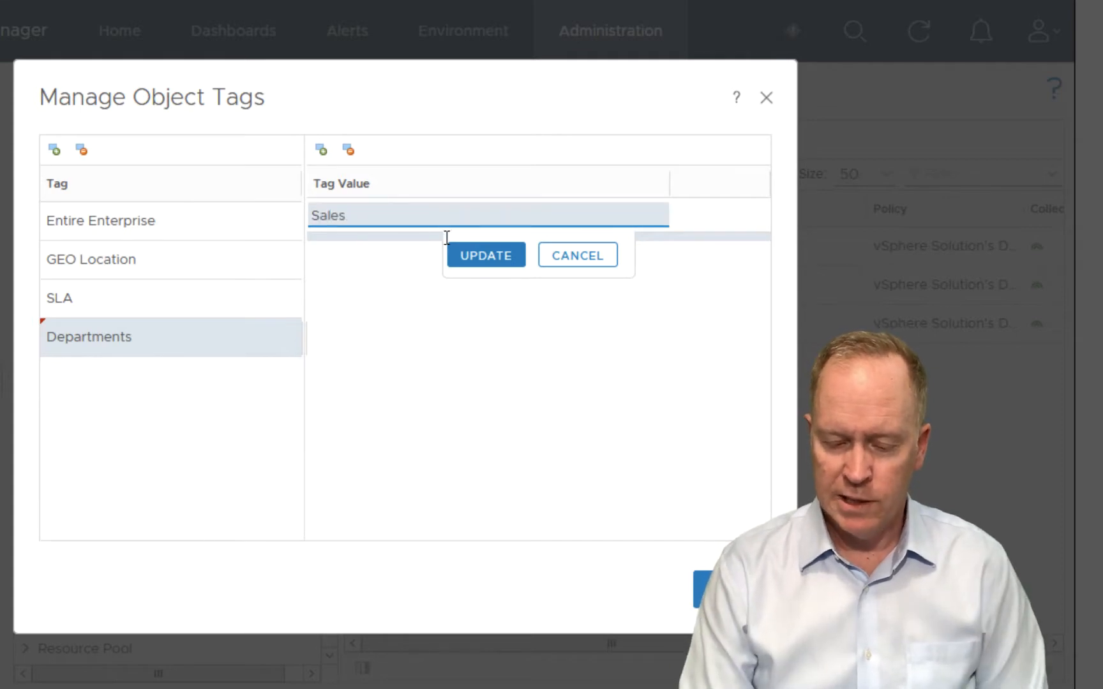
pyautogui.click(480, 257)
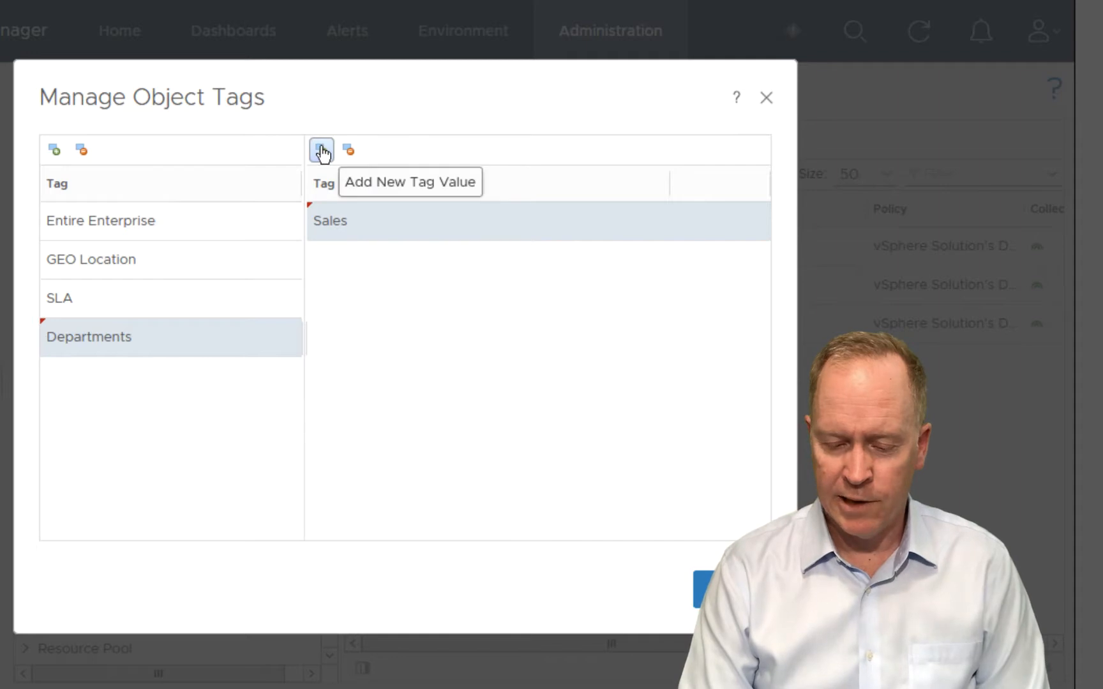
# Add the tag value Engineering to the Departments tag and save the object tags
pyautogui.click(321, 152)
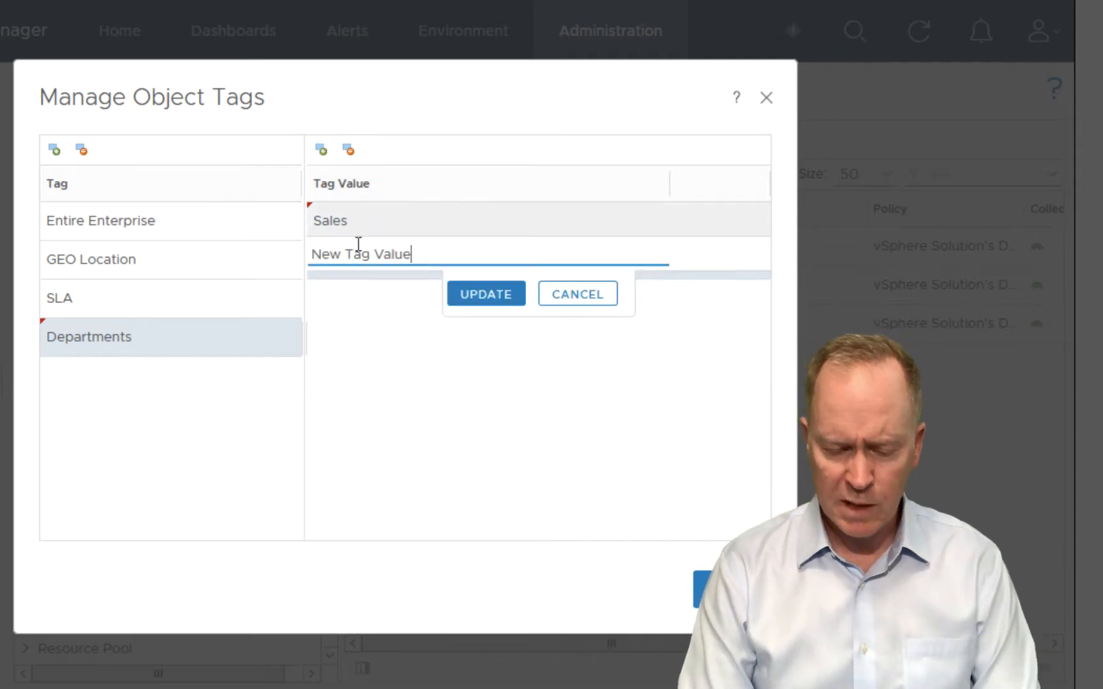
pyautogui.write('En')
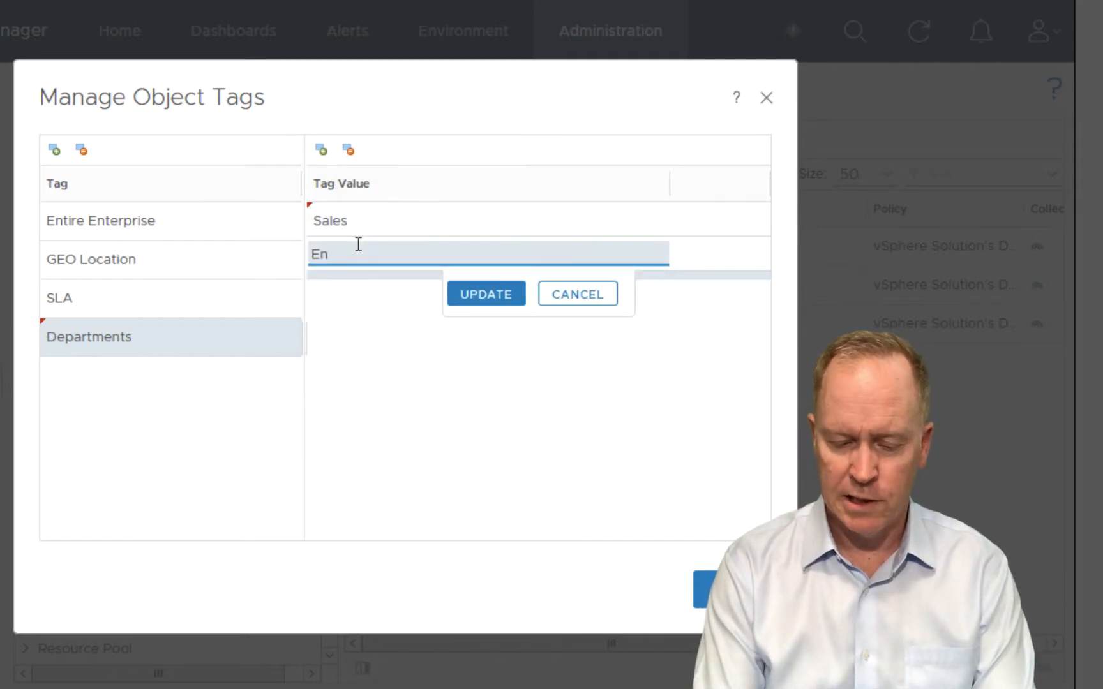
pyautogui.write('gineering')
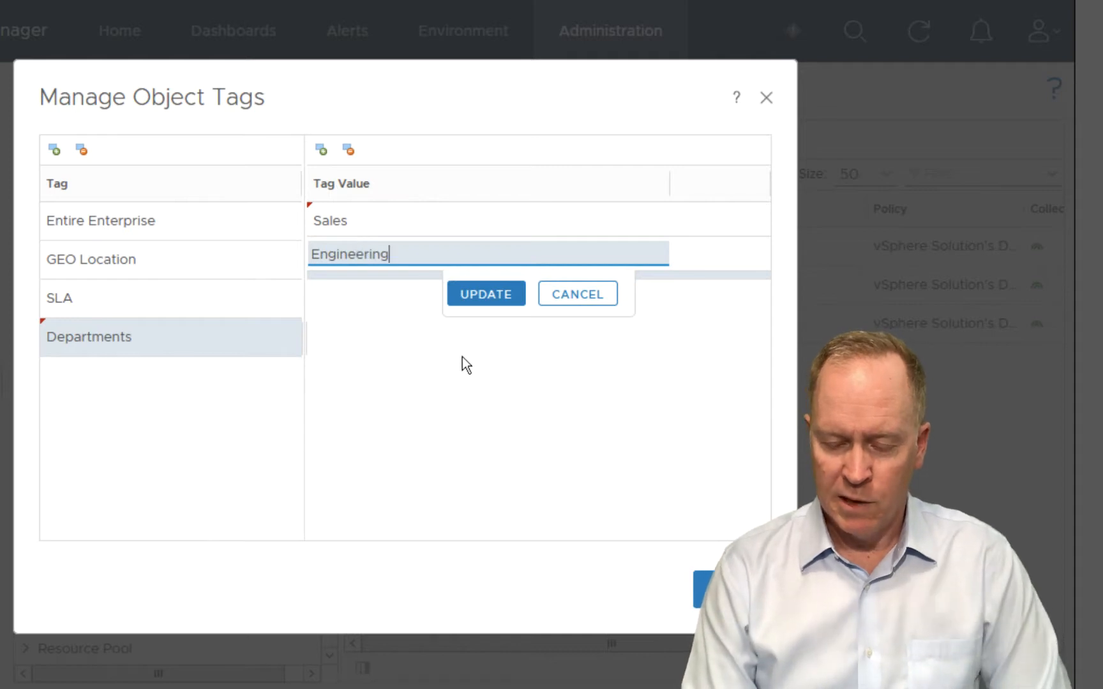
pyautogui.click(485, 301)
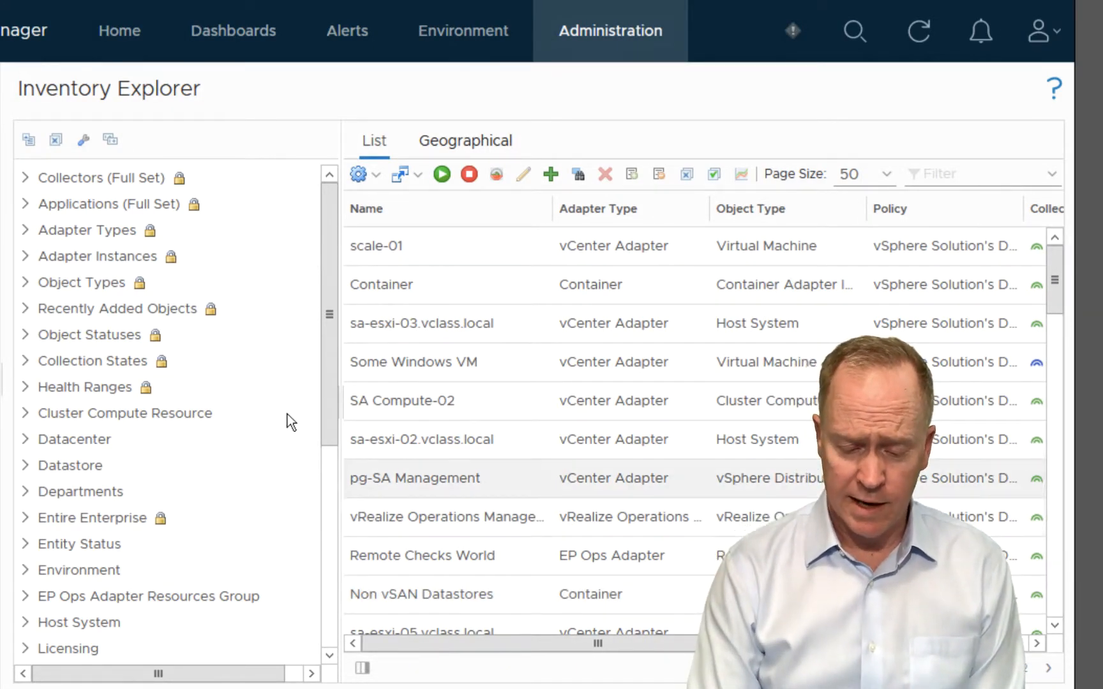
# Expand the Departments tag in the inventory tree to show its tag values
pyautogui.moveTo(328, 417)
pyautogui.mouseDown()
pyautogui.moveTo(330, 545)
pyautogui.moveTo(326, 518)
pyautogui.mouseUp()
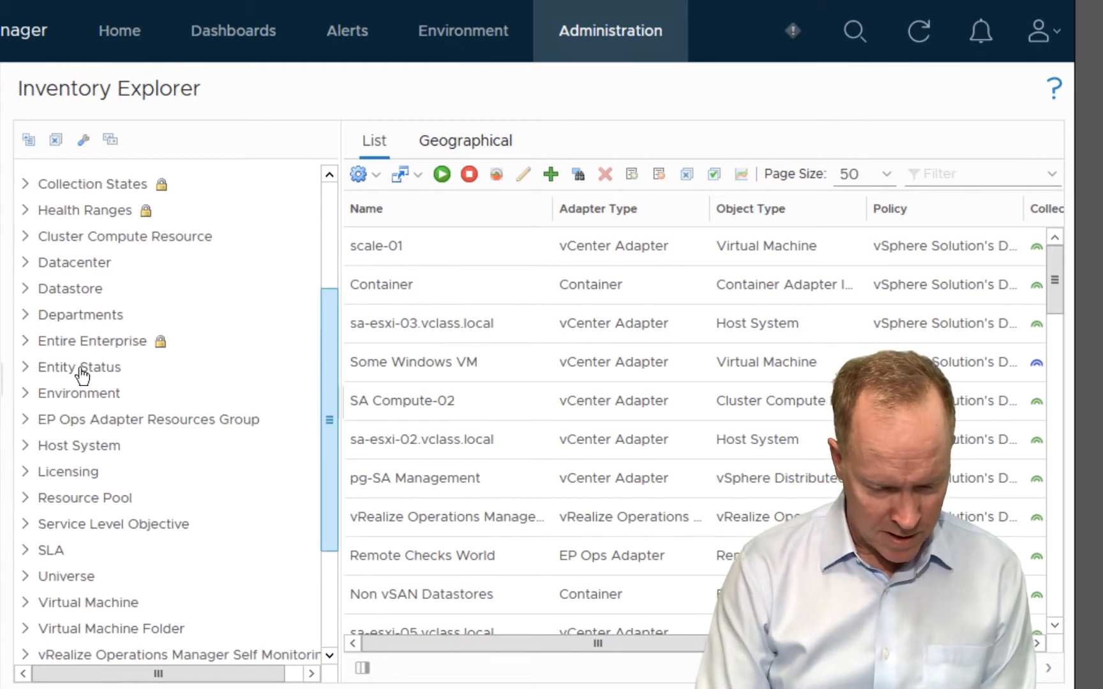
pyautogui.click(26, 316)
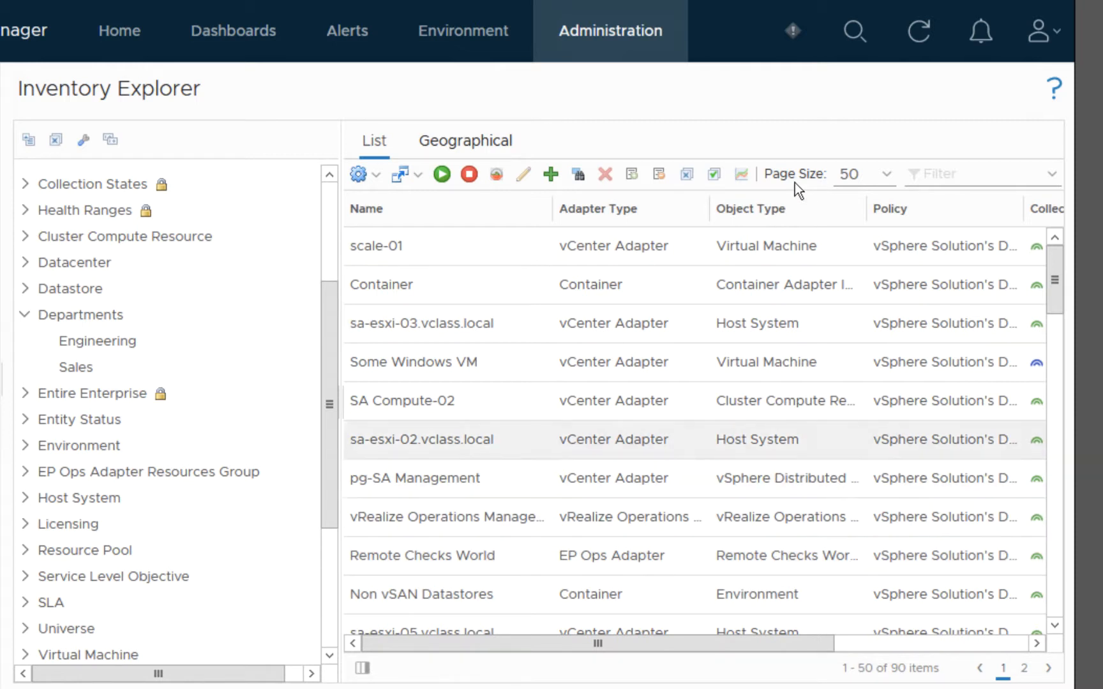
pyautogui.click(964, 178)
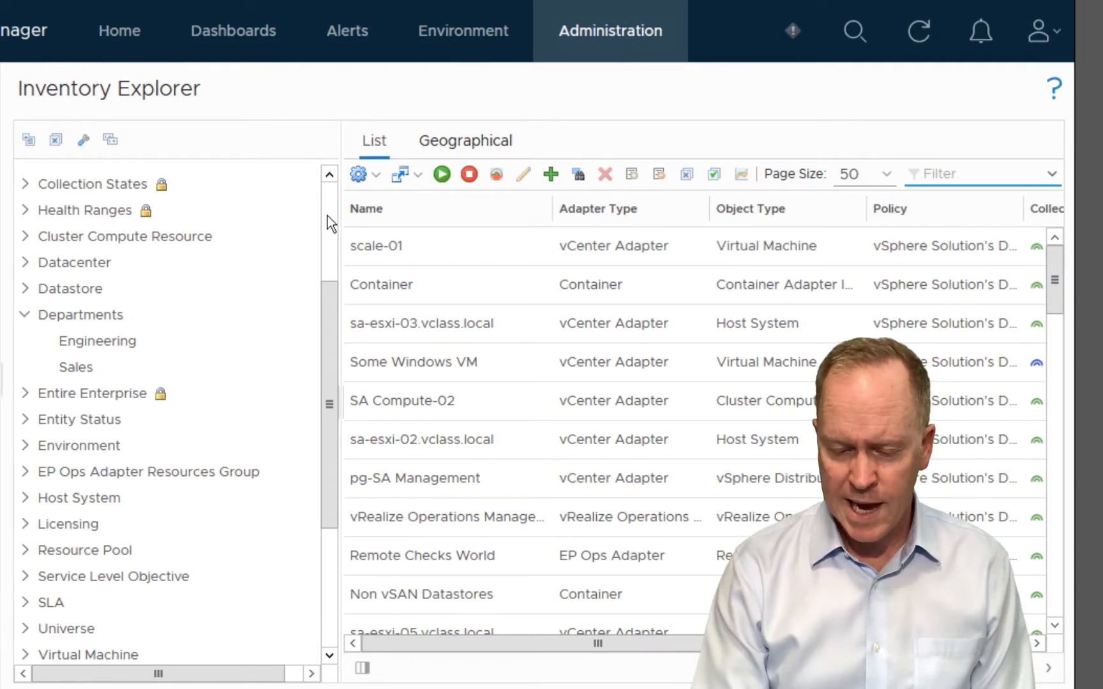
# Expand Object Types in the inventory tree and list the Virtual Machine objects
pyautogui.scroll(3, 328, 215)
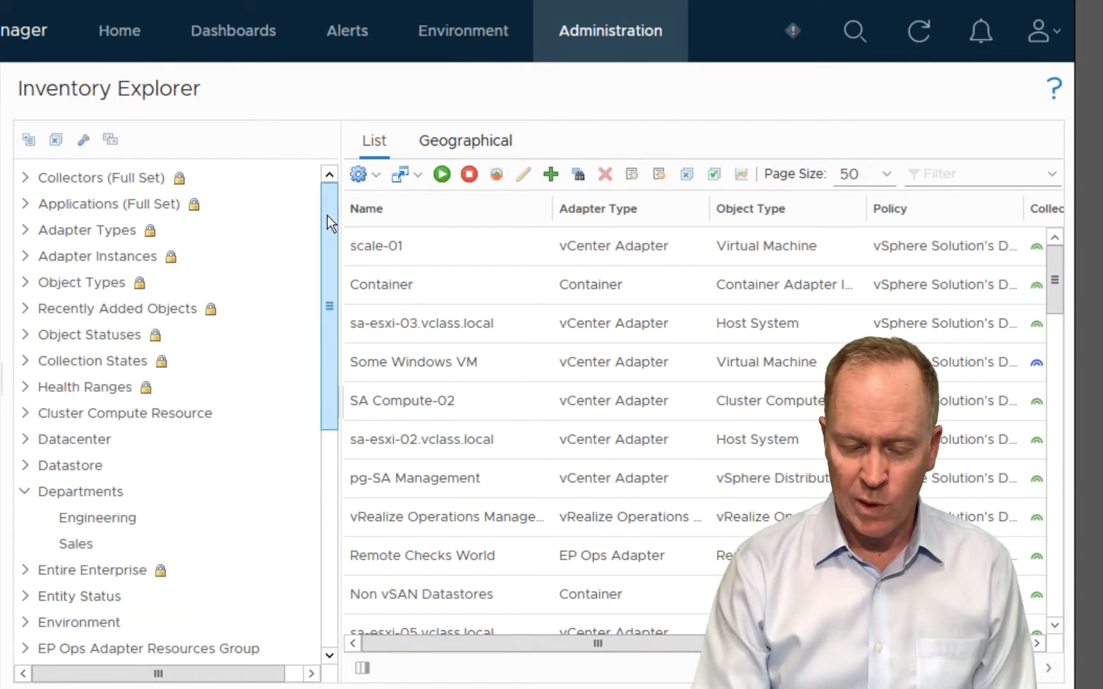
pyautogui.click(25, 286)
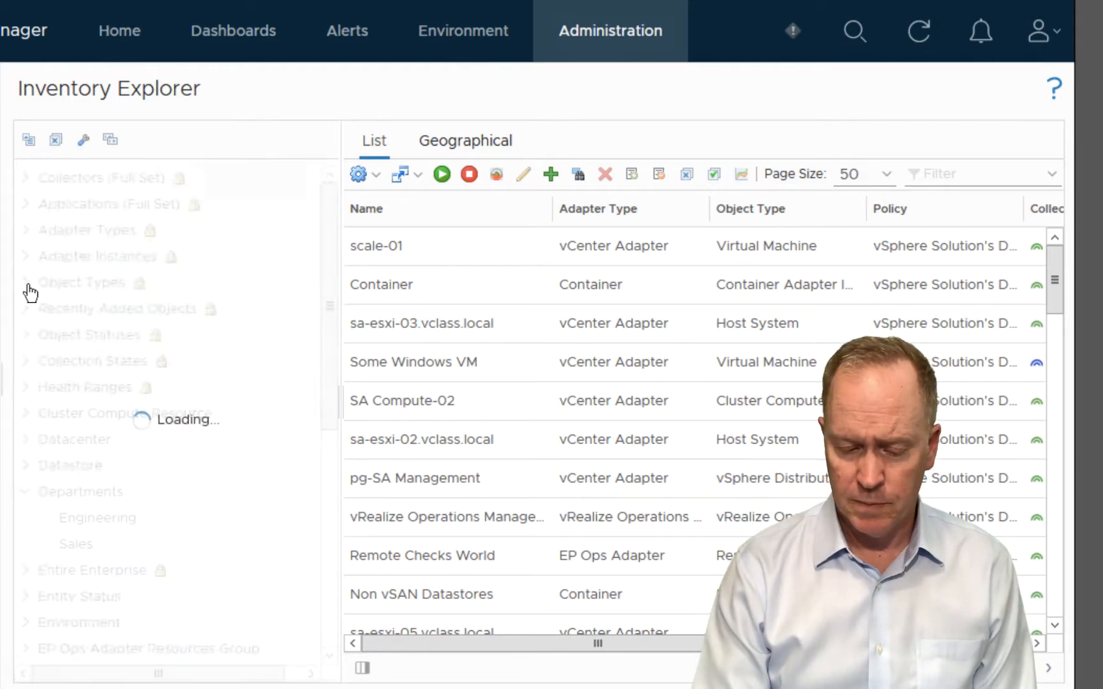
pyautogui.scroll(-10, 333, 531)
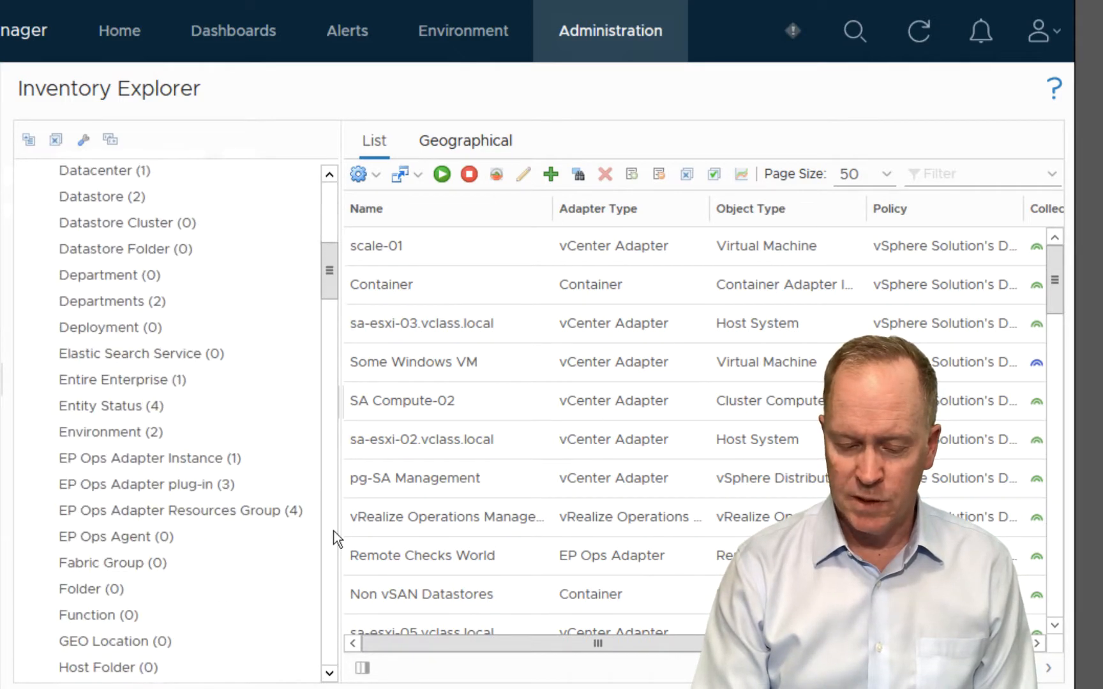
pyautogui.scroll(-10, 334, 530)
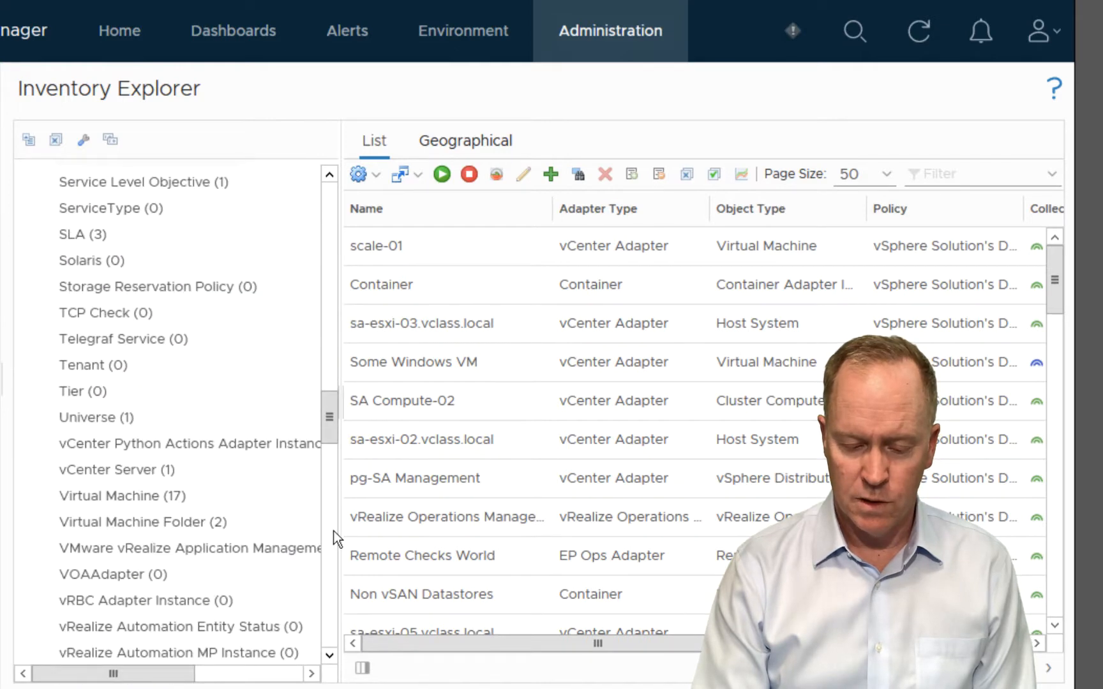
pyautogui.click(157, 504)
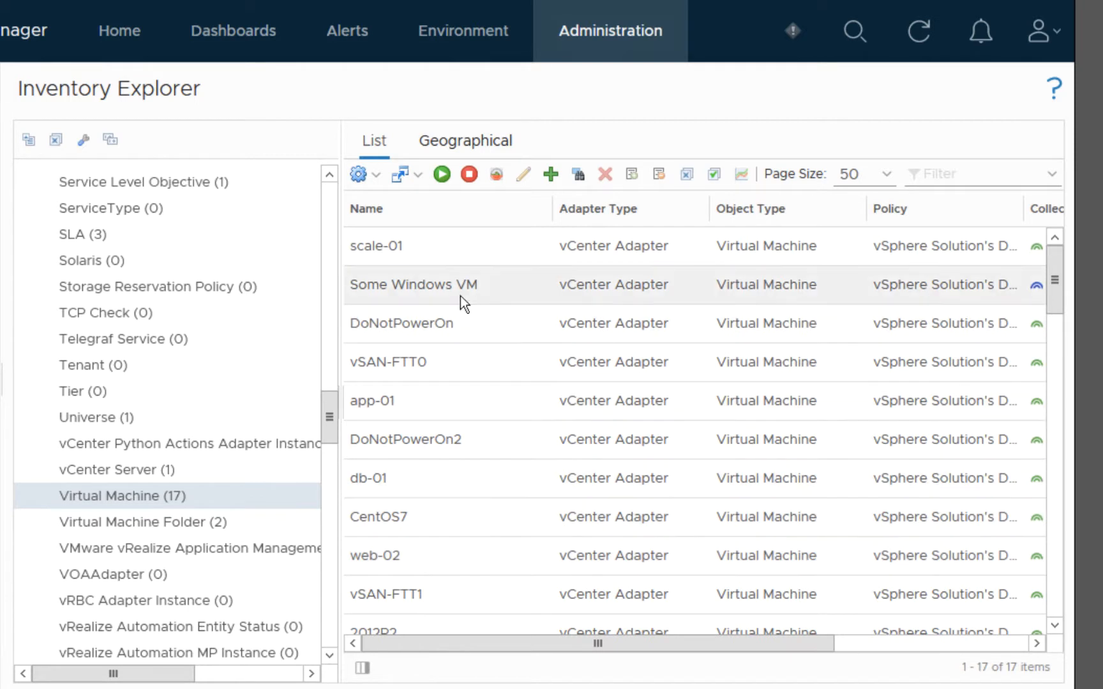
# Assign the Engineering tag value to the virtual machines from scale-01 through DoNotPowerOn2
pyautogui.click(427, 247)
pyautogui.keyDown('shift'); pyautogui.click(427, 434); pyautogui.keyUp('shift')
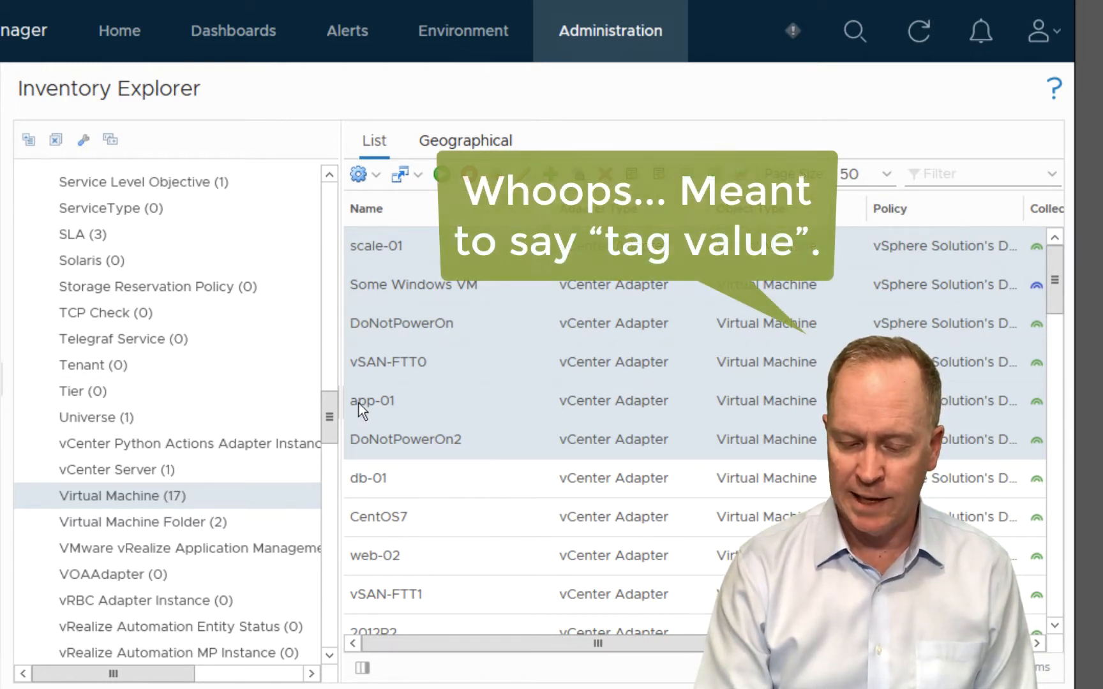
pyautogui.moveTo(331, 429); pyautogui.dragTo(334, 578)
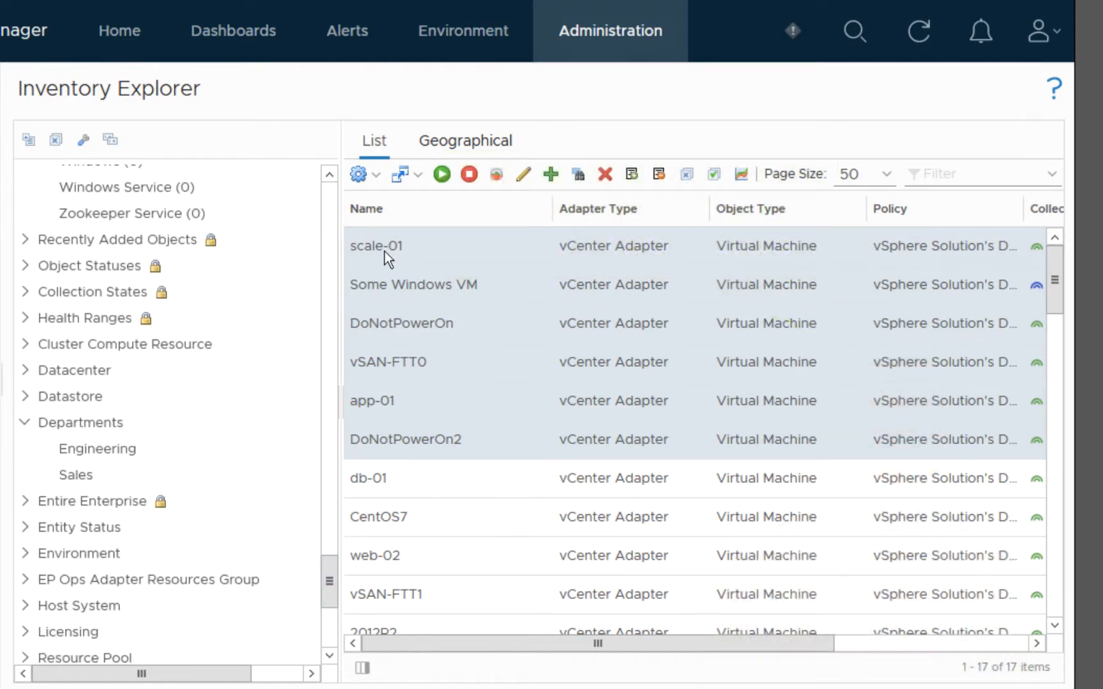
pyautogui.moveTo(384, 251); pyautogui.dragTo(117, 462)
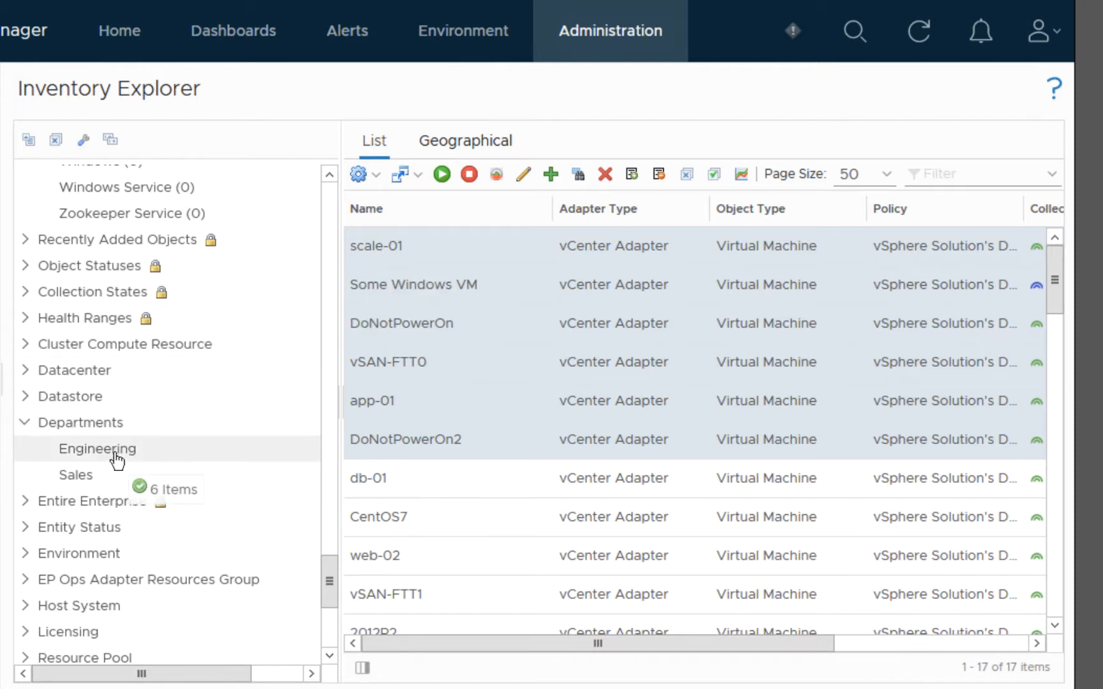
pyautogui.moveTo(117, 459); pyautogui.dragTo(115, 457)
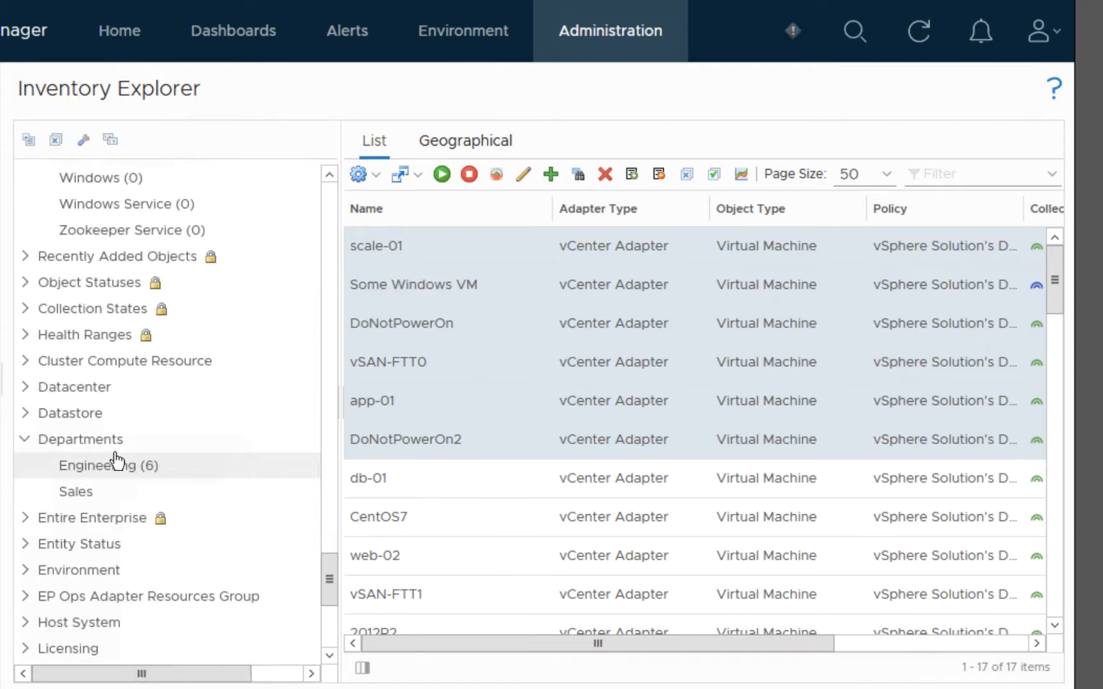
# Assign the Sales tag value to the remaining virtual machines from db-01 through Some Linux VM
pyautogui.click(363, 480)
pyautogui.scroll(-2, 363, 482)
pyautogui.scroll(-10, 363, 482)
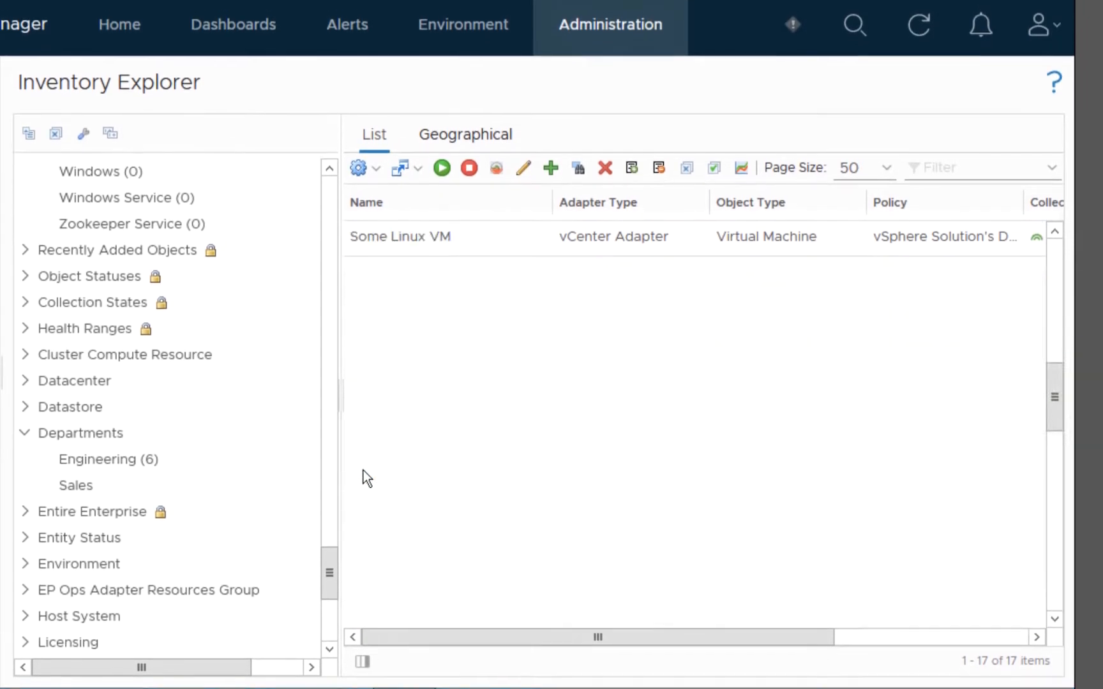
pyautogui.click(1057, 242)
pyautogui.click(1057, 241)
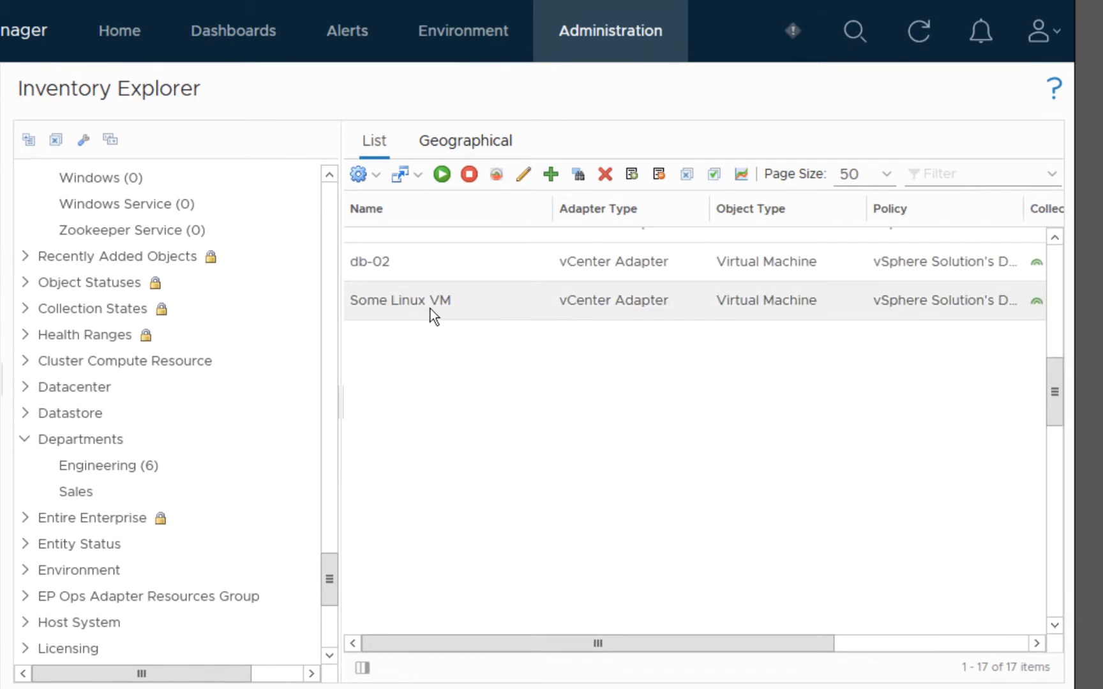
pyautogui.keyDown('shift'); pyautogui.click(430, 308); pyautogui.keyUp('shift')
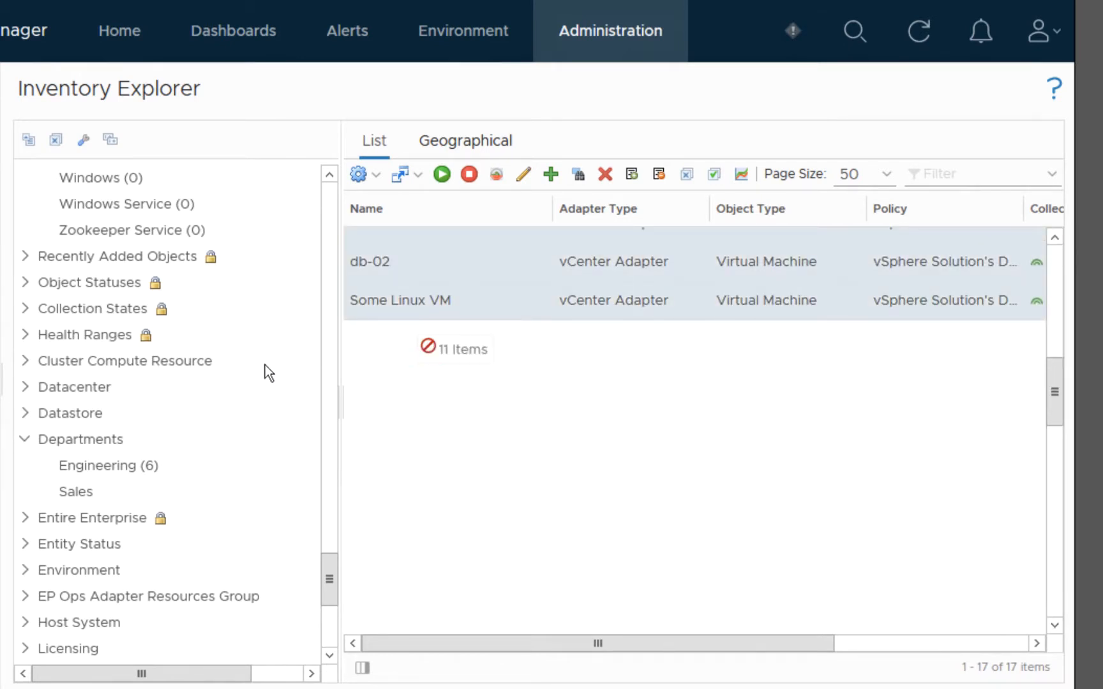
pyautogui.moveTo(81, 495); pyautogui.dragTo(81, 496)
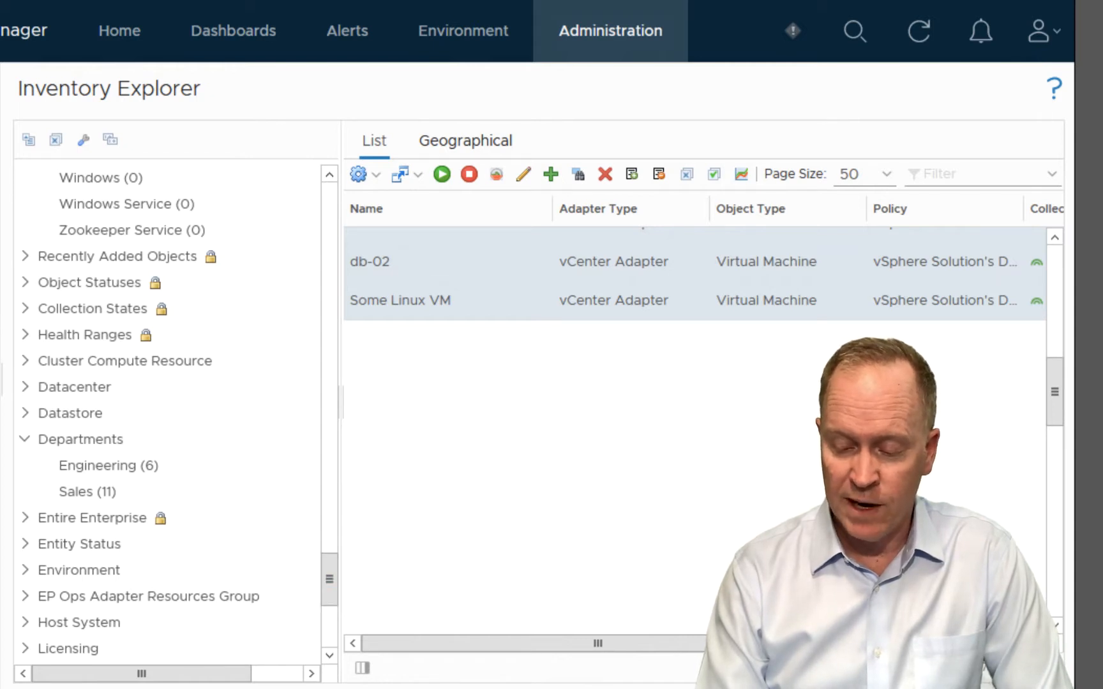
# Clear the object selection and list the virtual machines tagged Engineering
pyautogui.click(1056, 267)
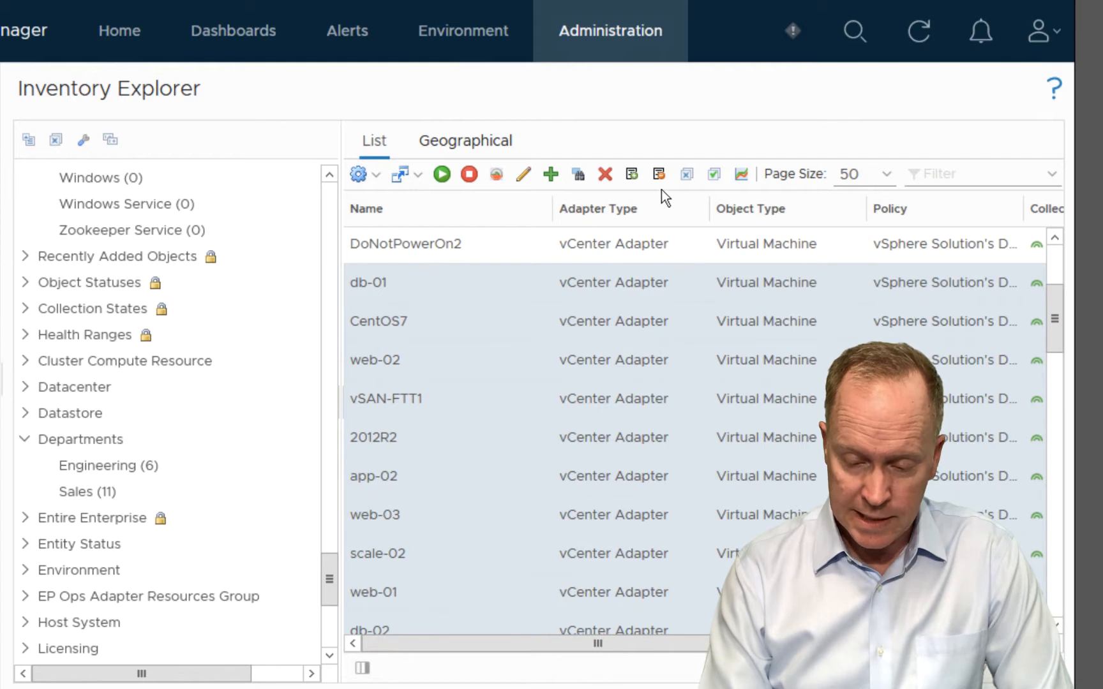
pyautogui.click(687, 174)
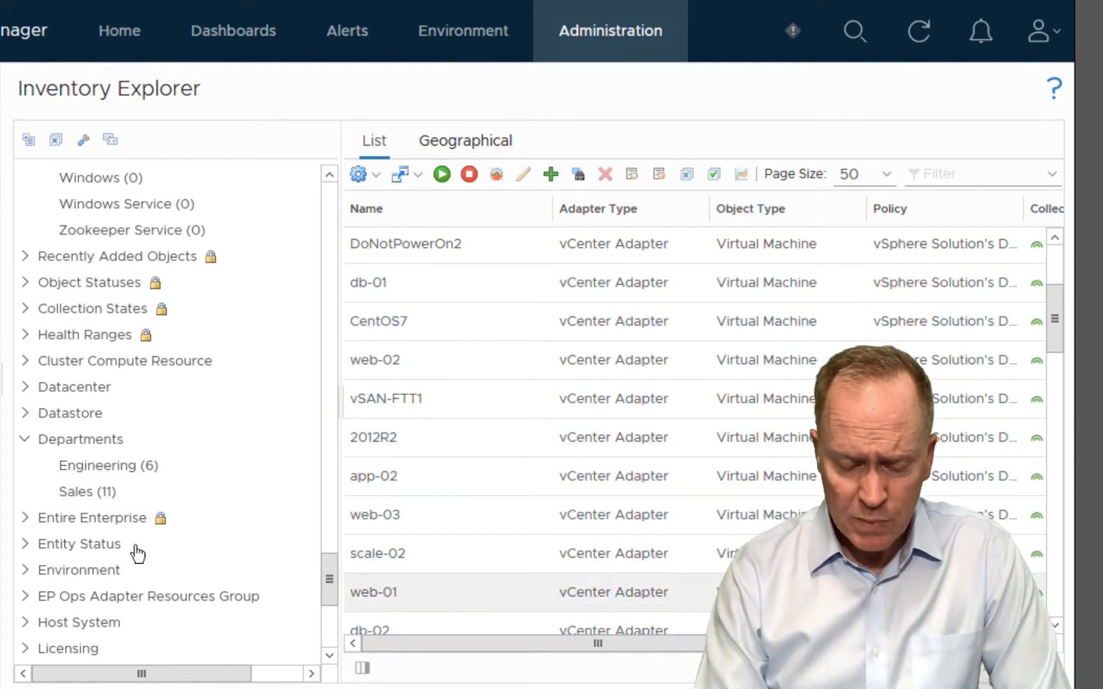
pyautogui.click(109, 480)
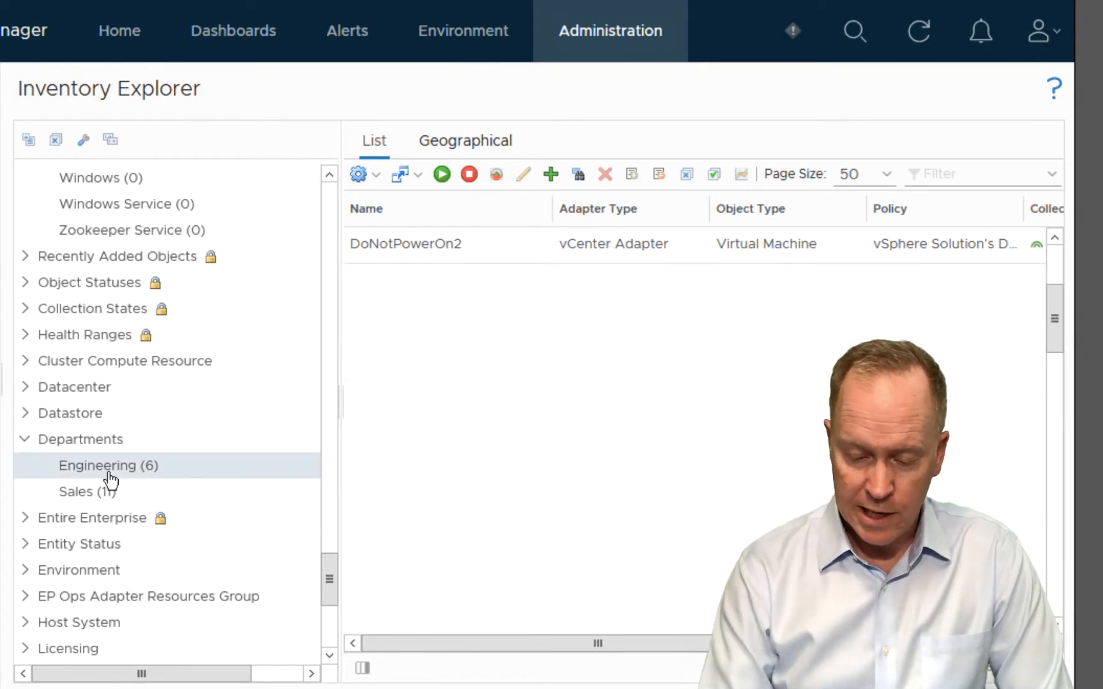
pyautogui.click(1059, 261)
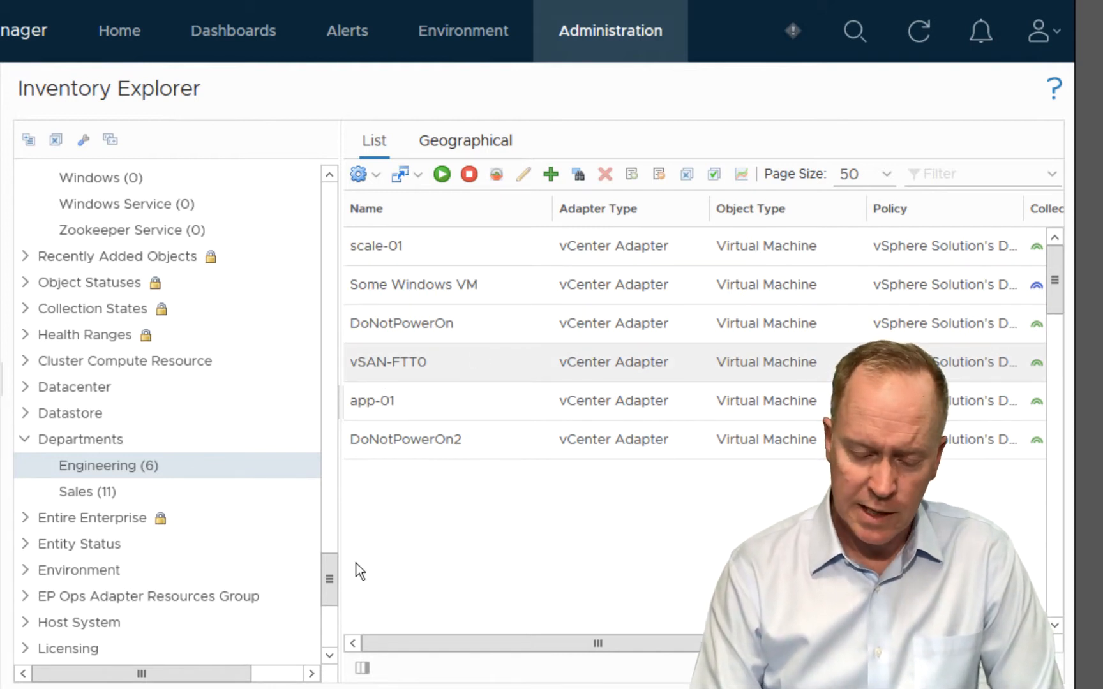
# Untag all Engineering virtual machines from scale-01 through DoNotPowerOn2 and recheck the Engineering object list
pyautogui.moveTo(332, 574); pyautogui.dragTo(331, 572)
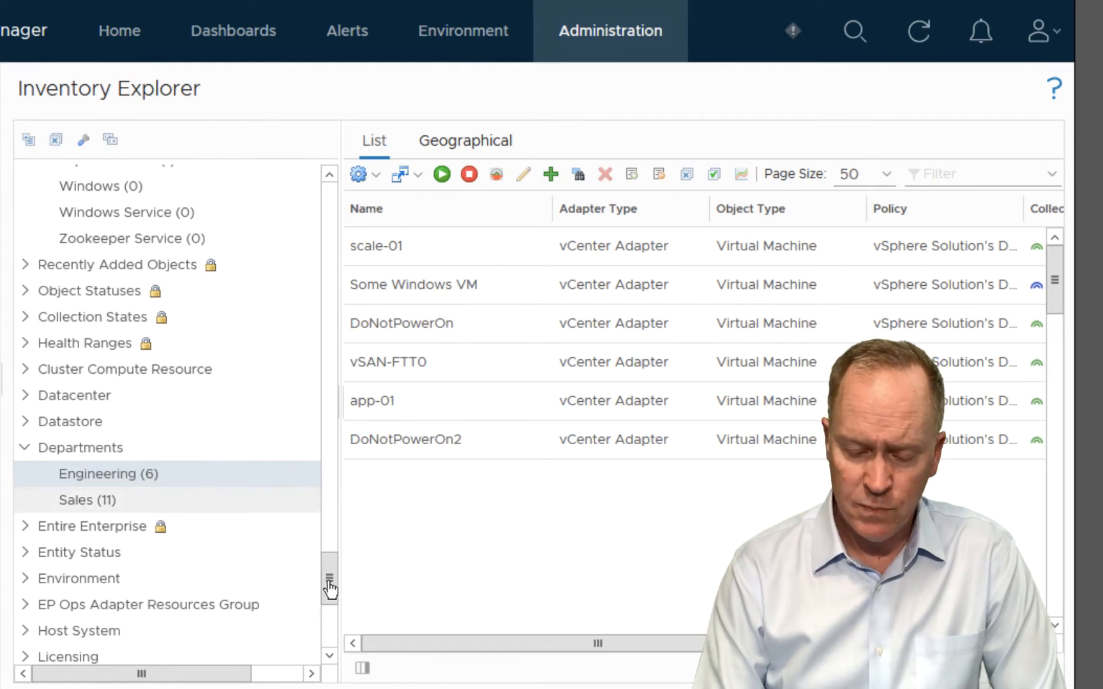
pyautogui.moveTo(333, 585); pyautogui.dragTo(331, 644)
pyautogui.click(386, 253)
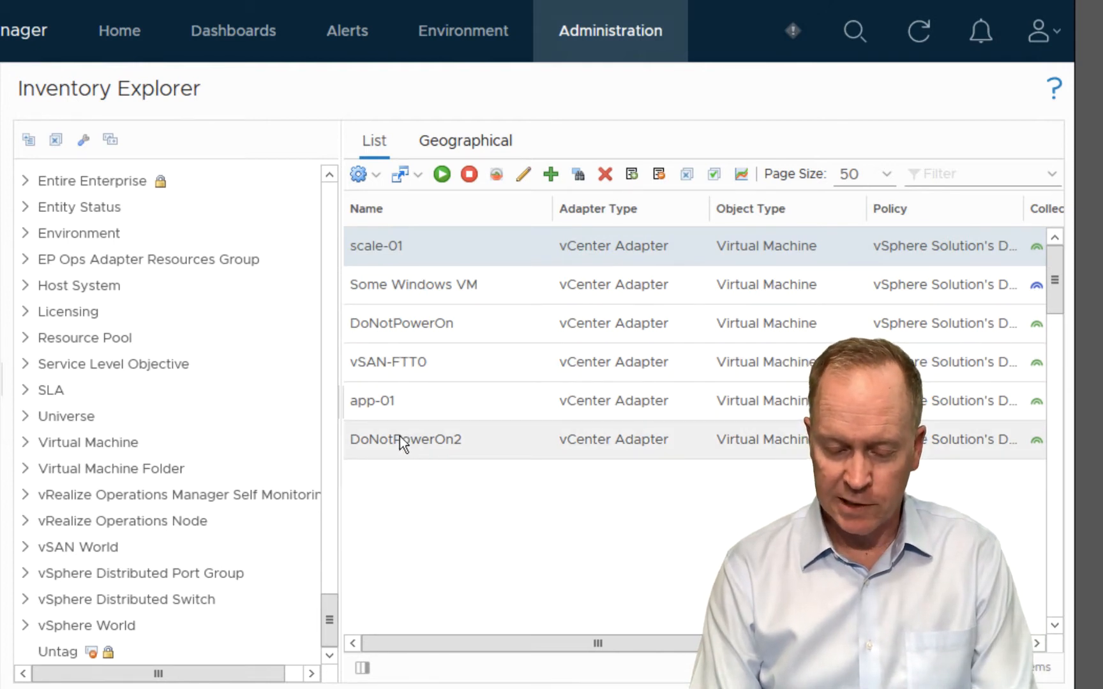
pyautogui.keyDown('shift'); pyautogui.click(400, 436); pyautogui.keyUp('shift')
pyautogui.moveTo(400, 436); pyautogui.dragTo(72, 663)
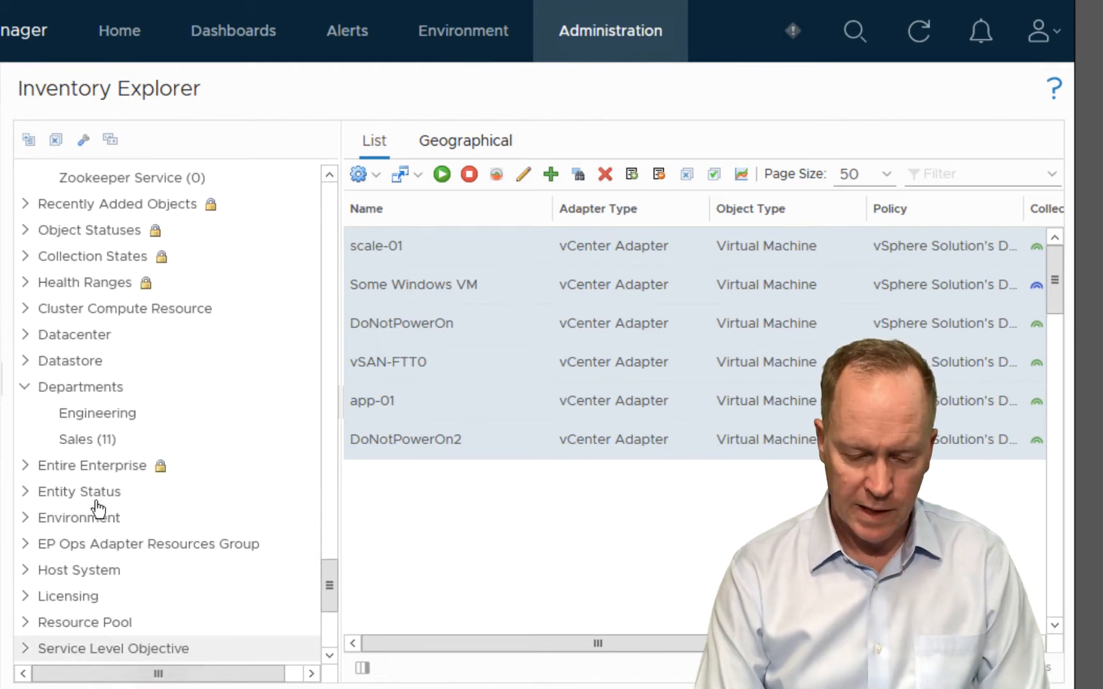
pyautogui.click(125, 416)
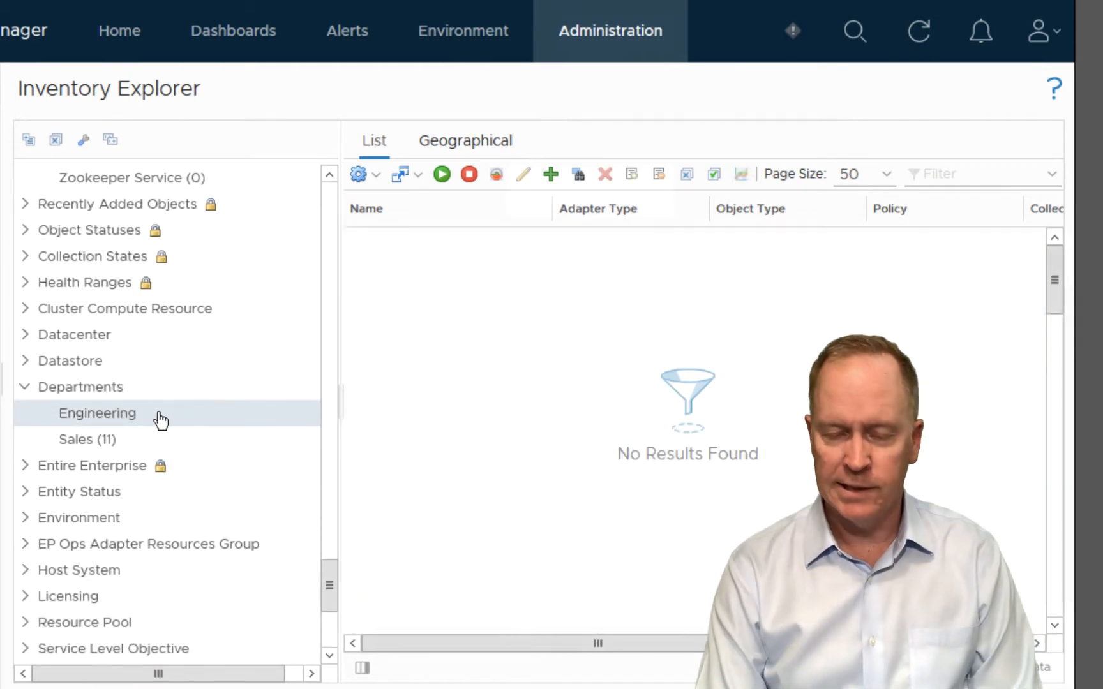